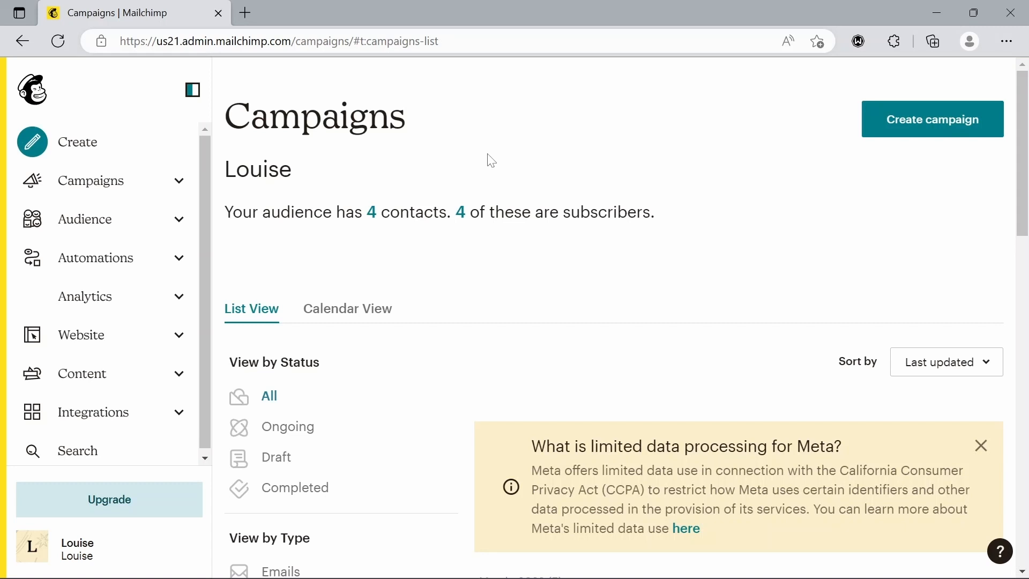
# Open the list of all audience contacts and look through it
pyautogui.click(131, 231)
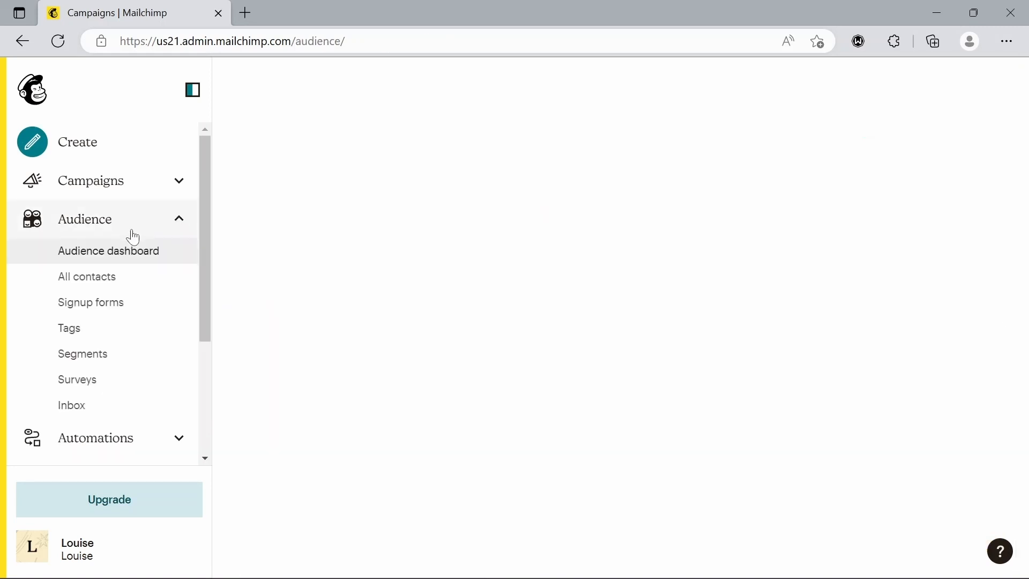
pyautogui.click(103, 281)
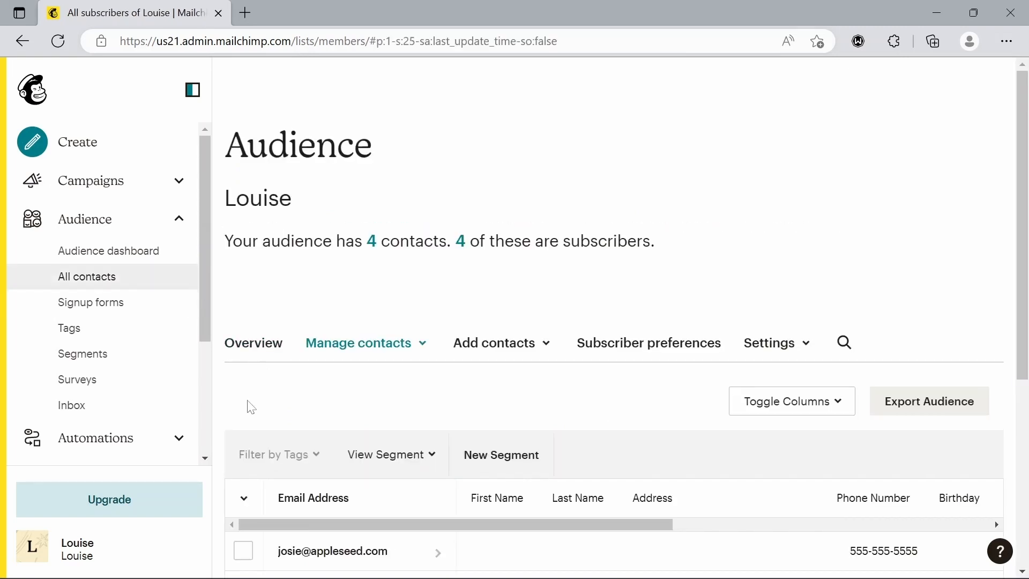
pyautogui.scroll(-2, 248, 407)
pyautogui.scroll(2, 252, 408)
# Open the form for adding a single subscriber and review its fields
pyautogui.click(529, 351)
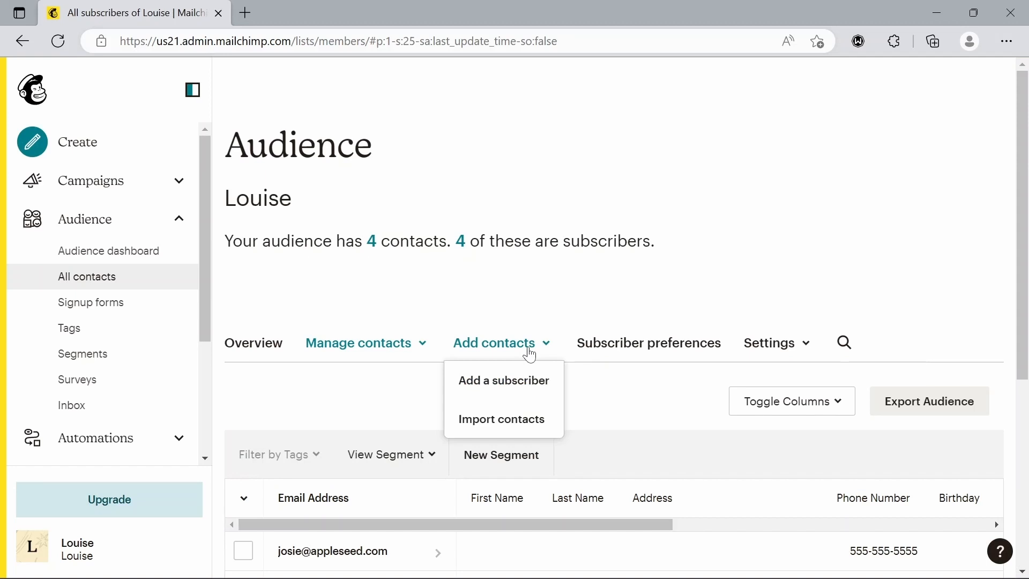
pyautogui.click(534, 380)
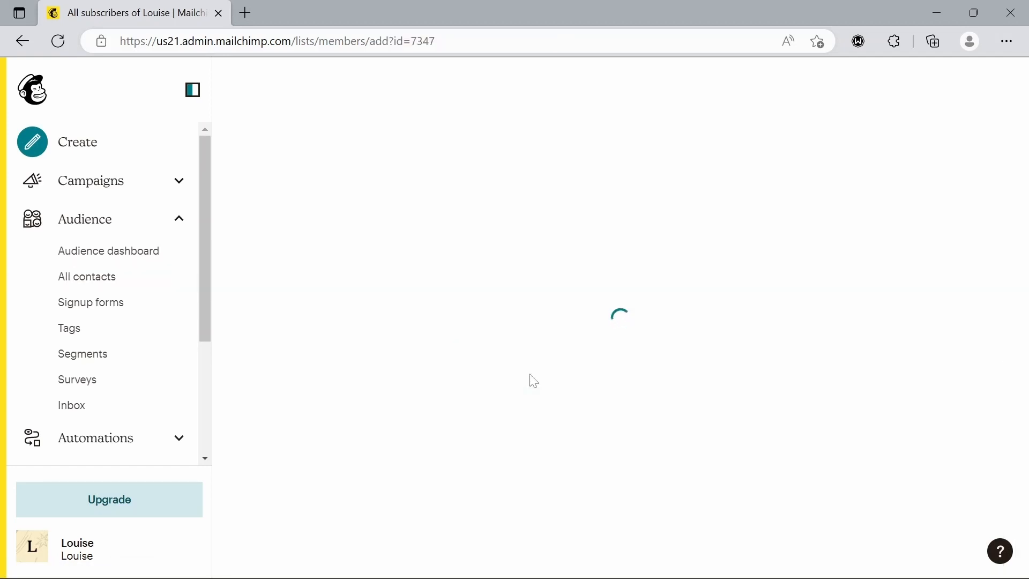
pyautogui.scroll(-10, 534, 380)
pyautogui.scroll(10, 535, 381)
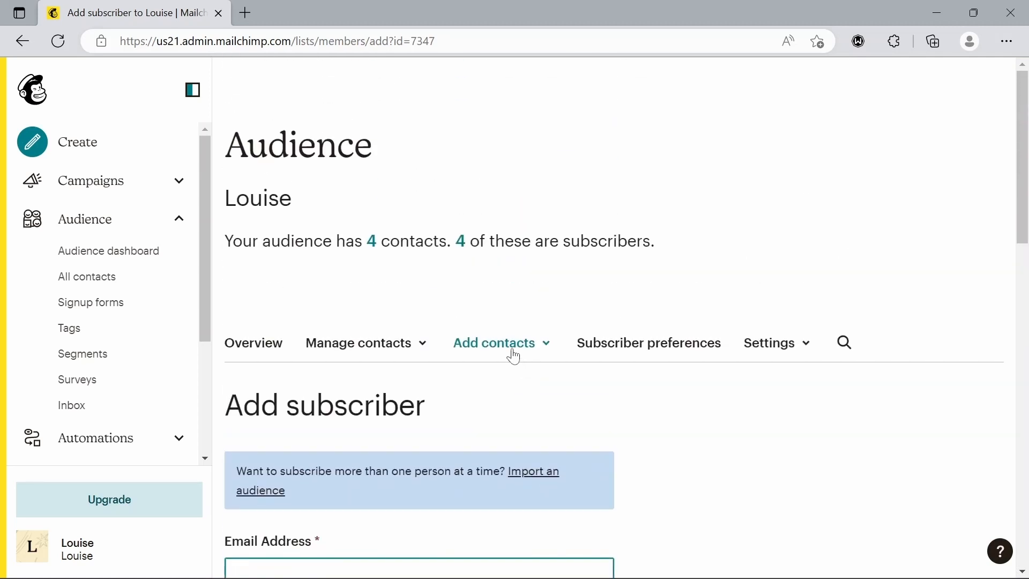
# View the contact import methods with Upload a file selected, and return to the list of all contacts
pyautogui.click(514, 355)
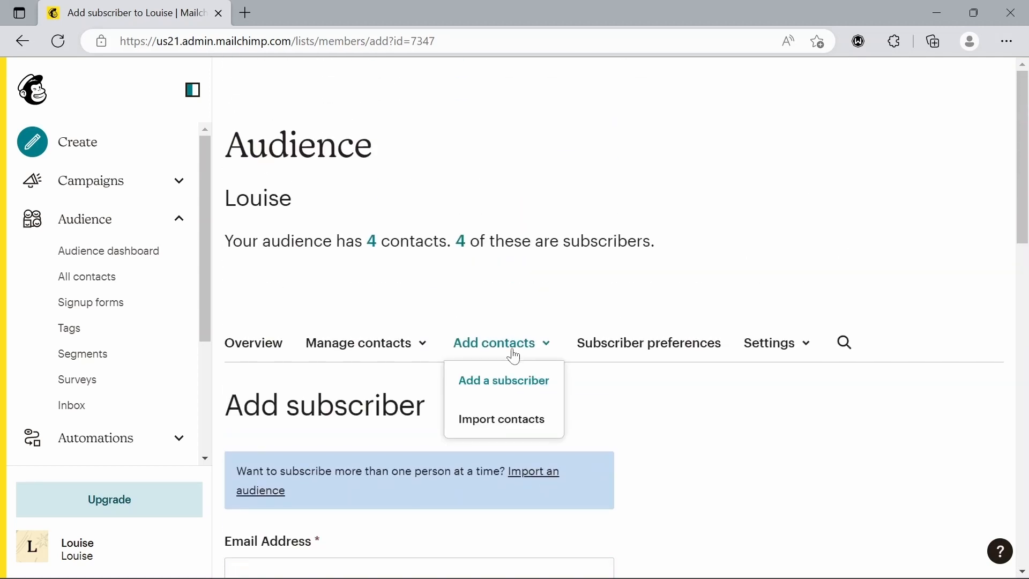
pyautogui.click(528, 418)
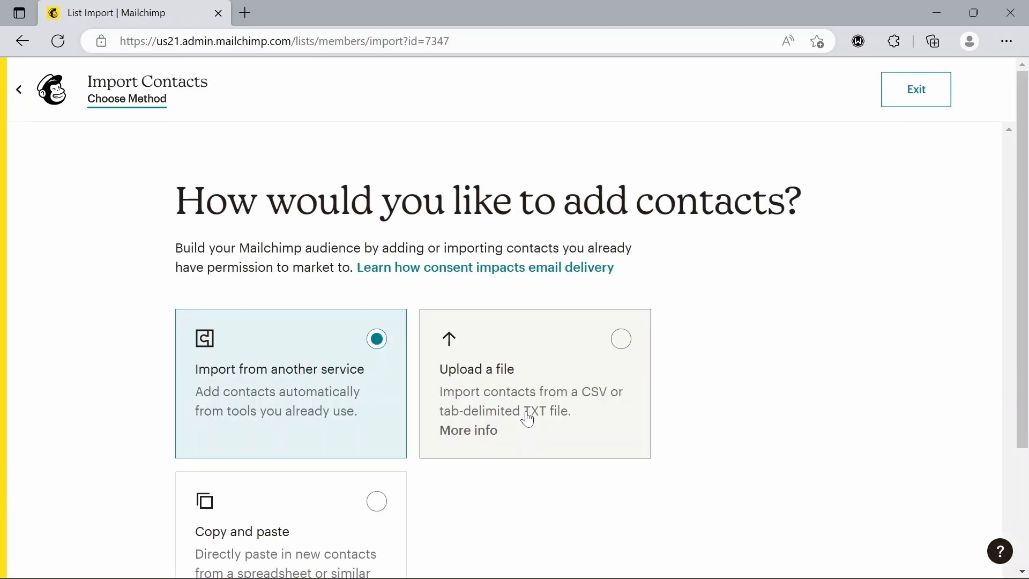
pyautogui.click(528, 419)
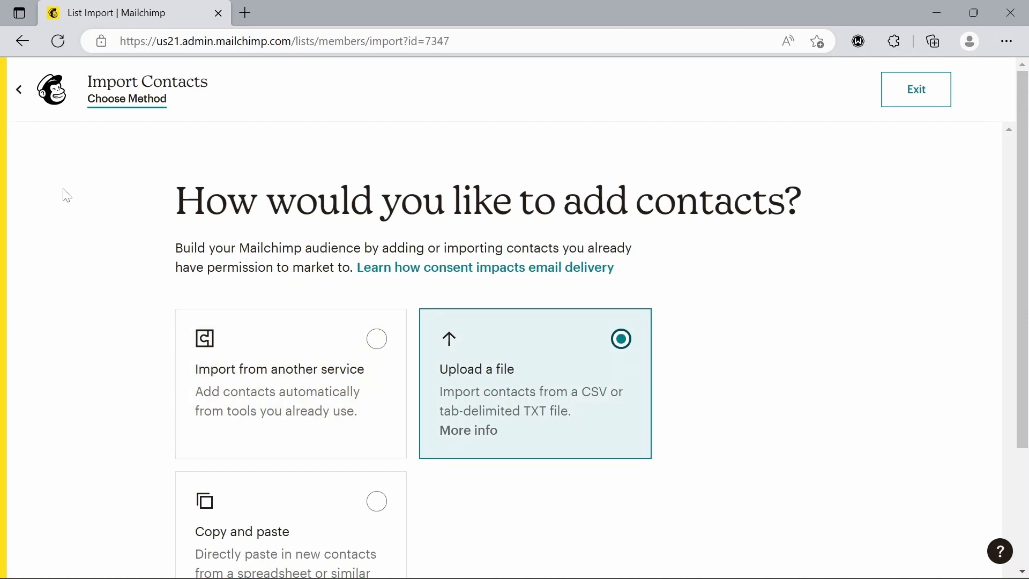
pyautogui.click(21, 92)
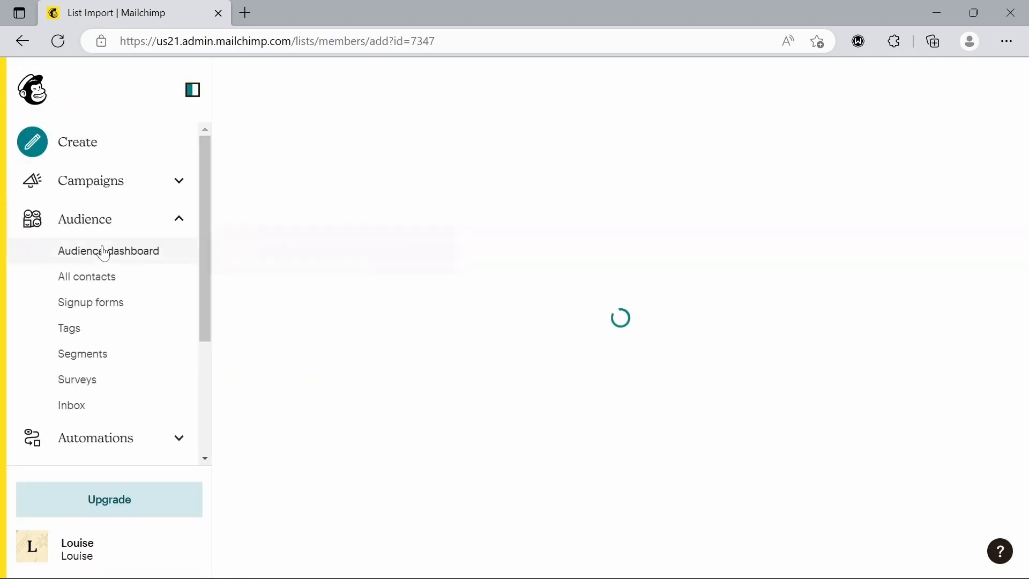
pyautogui.click(116, 281)
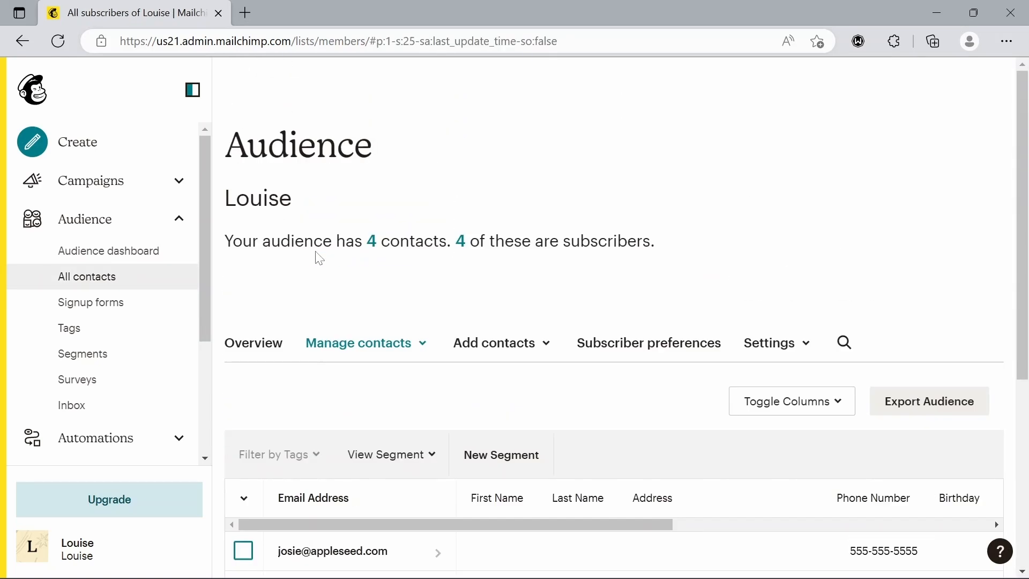
# Create a new regular email campaign and choose the Classic Builder for its design
pyautogui.click(119, 194)
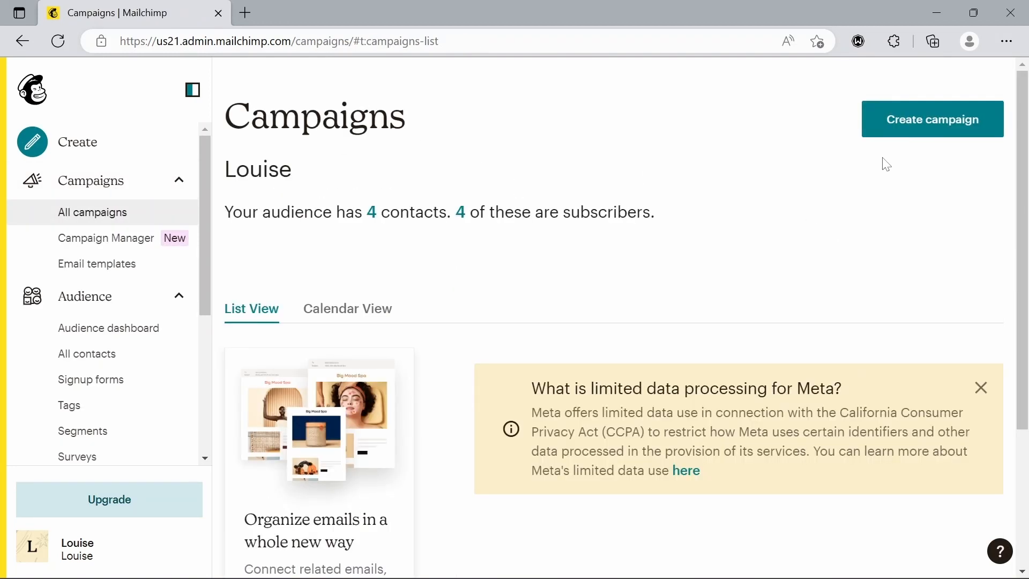
pyautogui.click(939, 125)
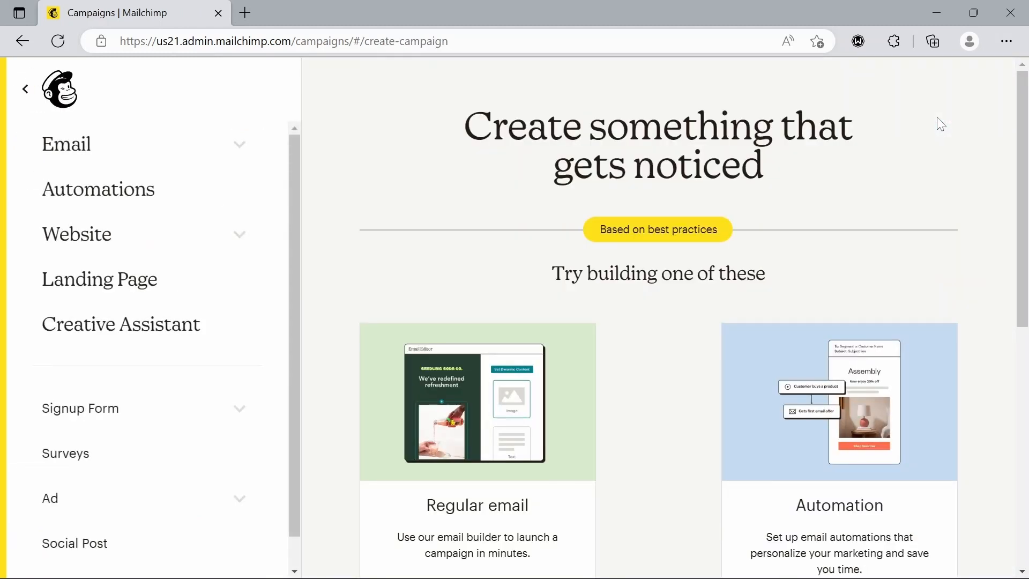
pyautogui.scroll(-8, 941, 125)
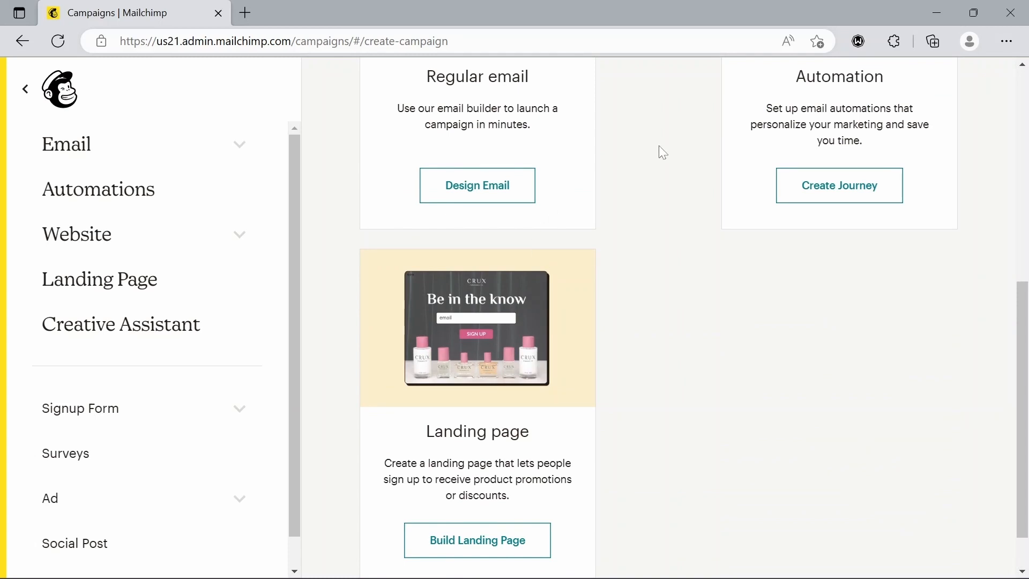
pyautogui.scroll(4, 663, 153)
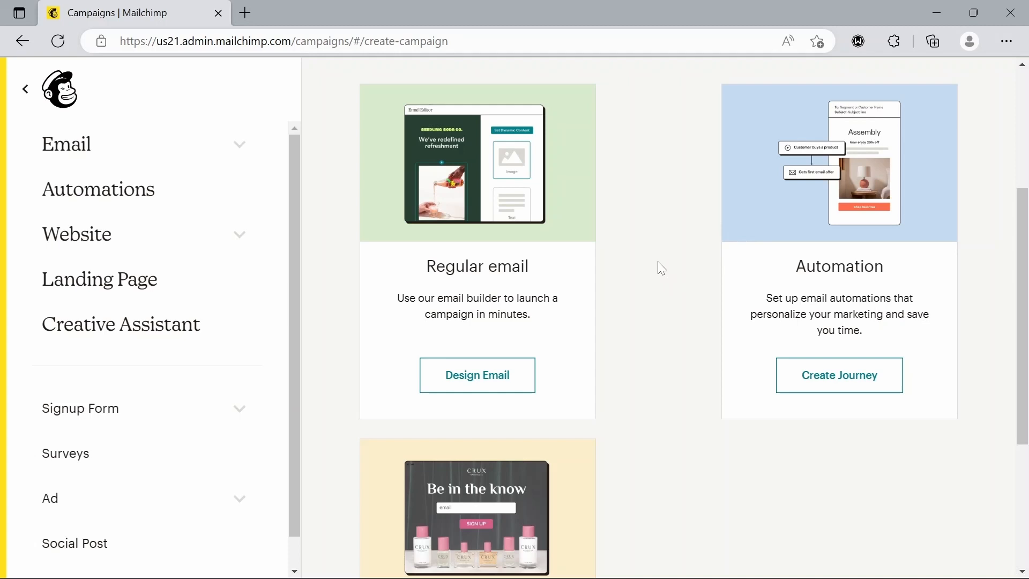
pyautogui.click(494, 376)
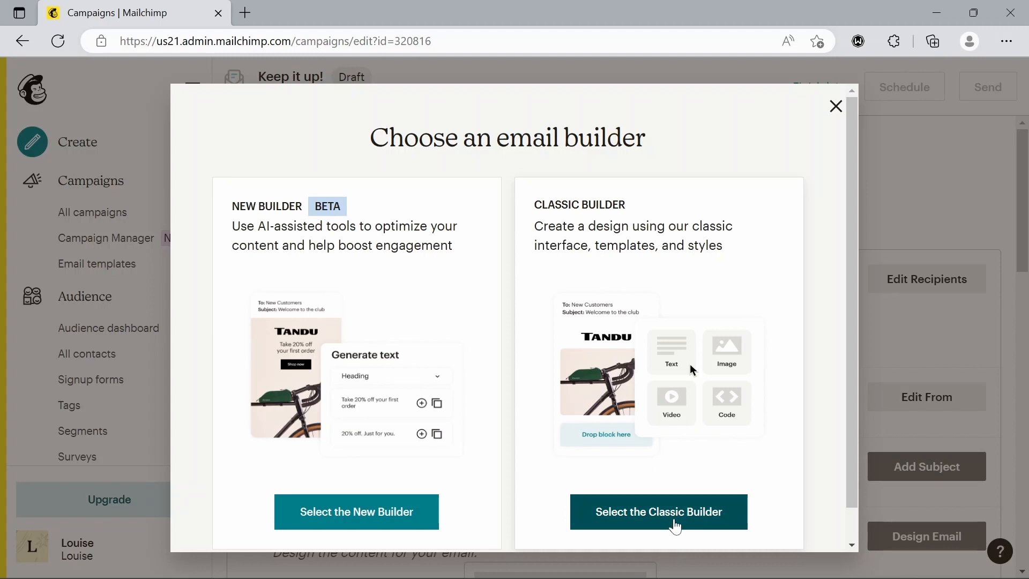
pyautogui.click(676, 526)
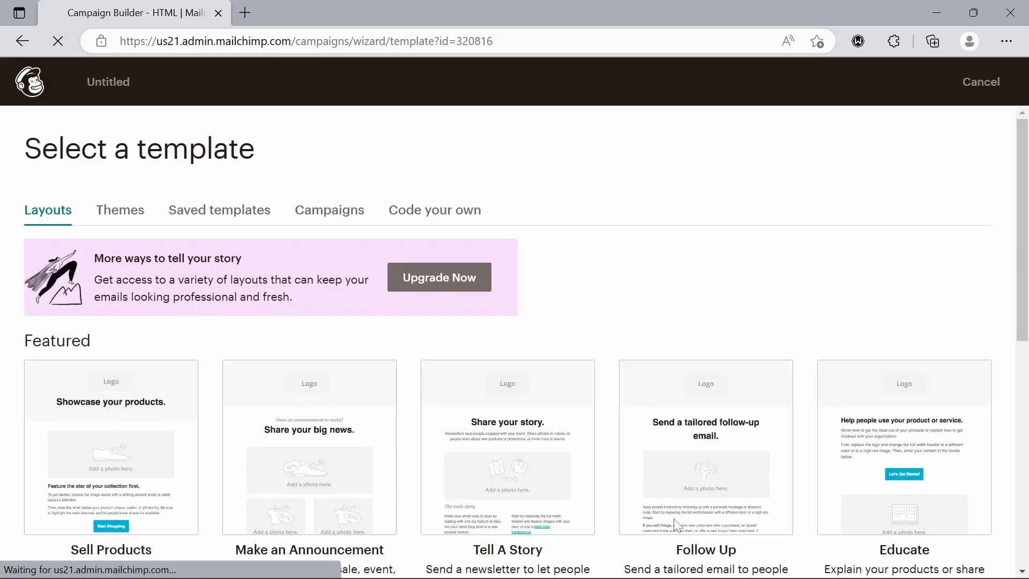
# Browse the template layouts and themes, and select the featured Fall Colors theme for the email
pyautogui.scroll(-9, 676, 526)
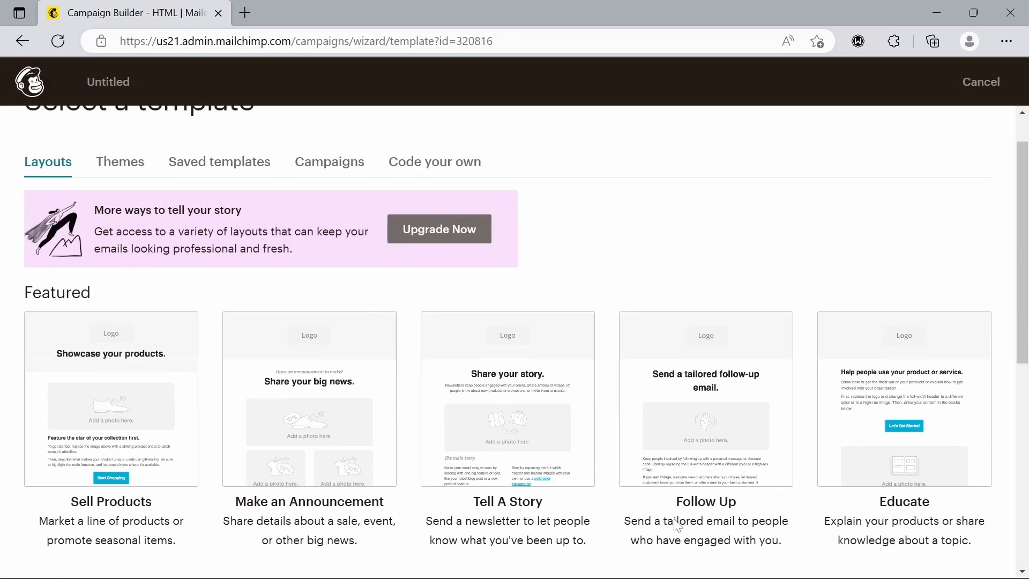
pyautogui.scroll(8, 674, 519)
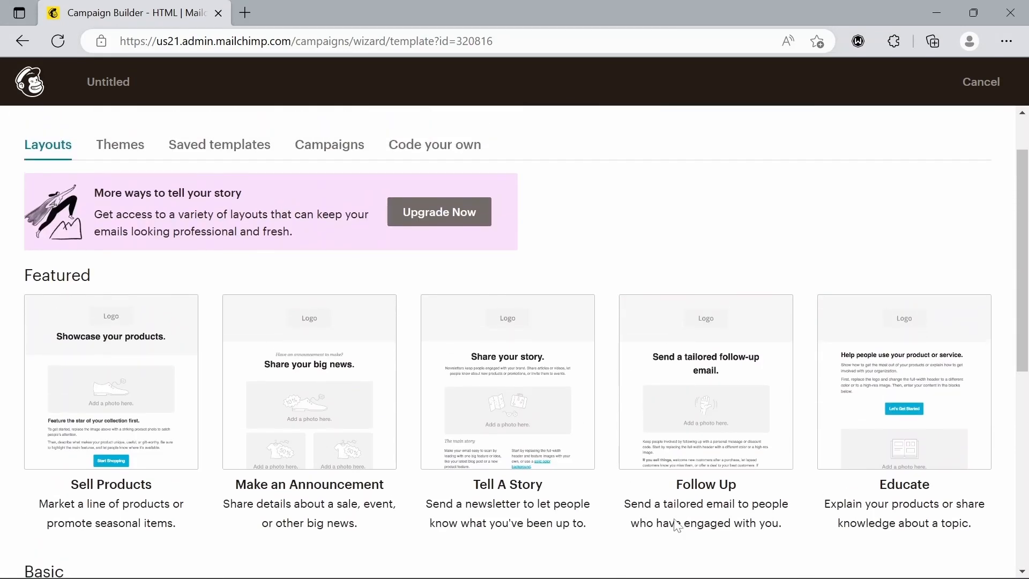
pyautogui.scroll(1, 677, 526)
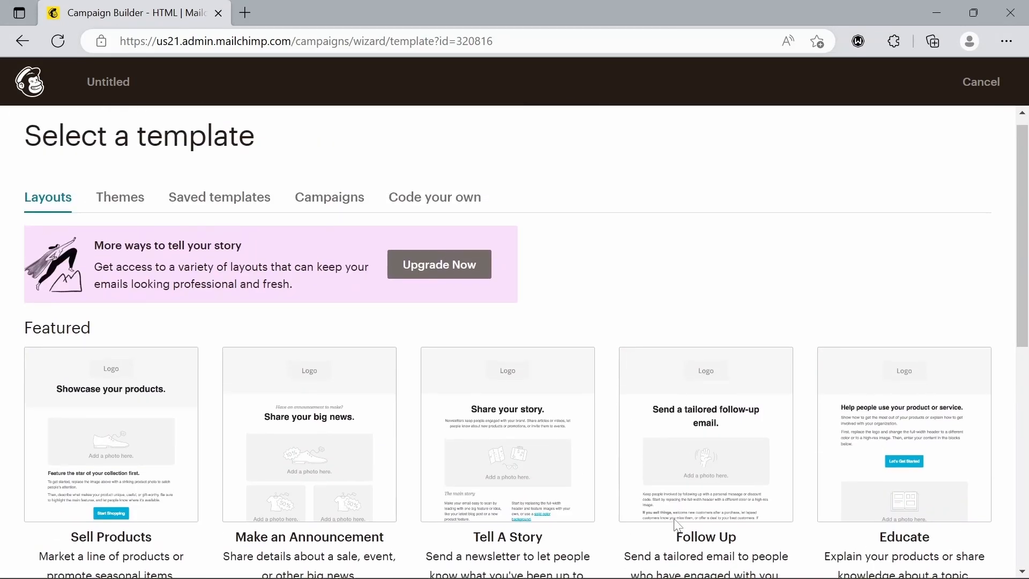
pyautogui.click(125, 211)
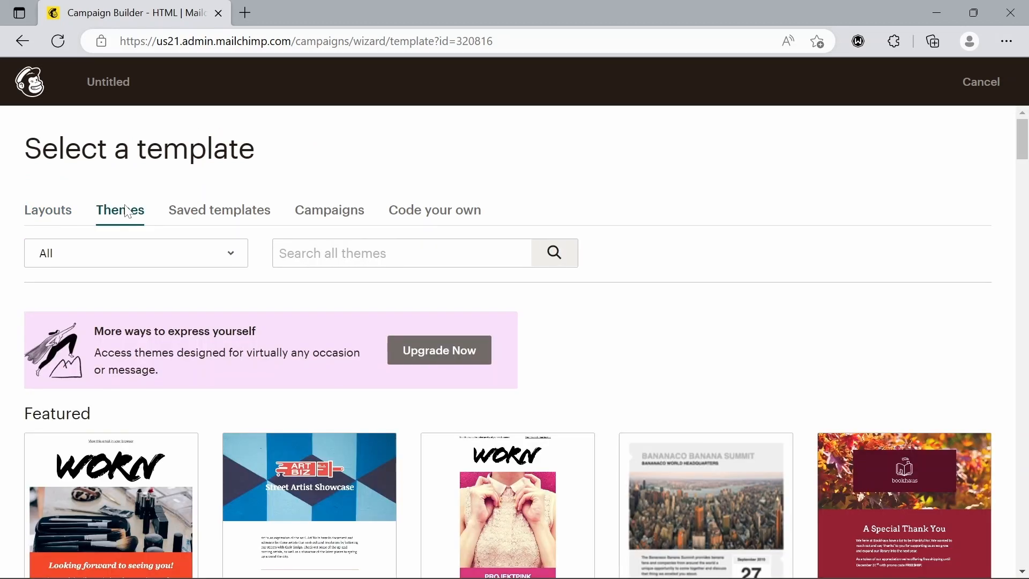
pyautogui.scroll(-6, 682, 318)
pyautogui.scroll(-10, 681, 318)
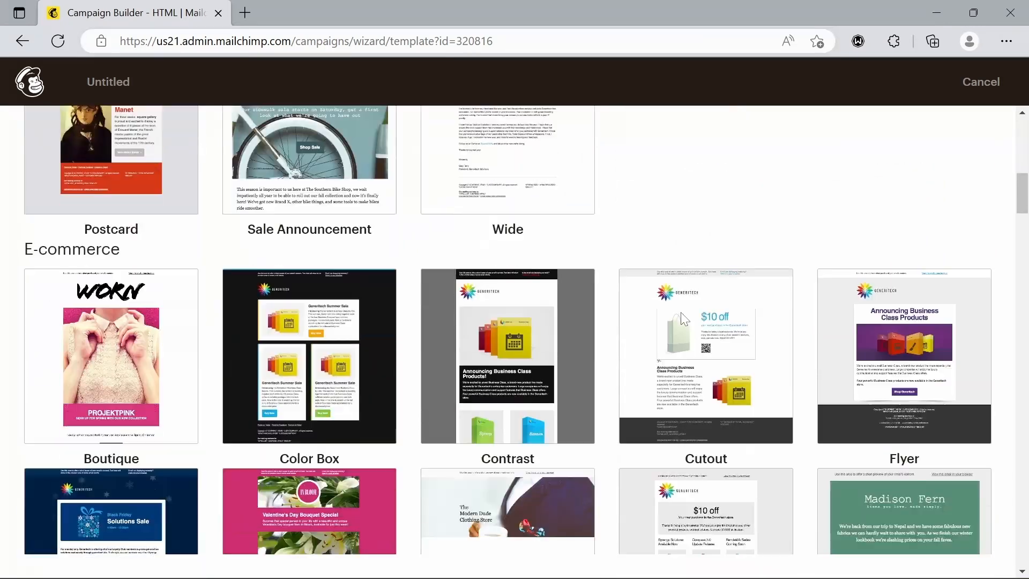
pyautogui.scroll(12, 681, 318)
pyautogui.scroll(8, 681, 319)
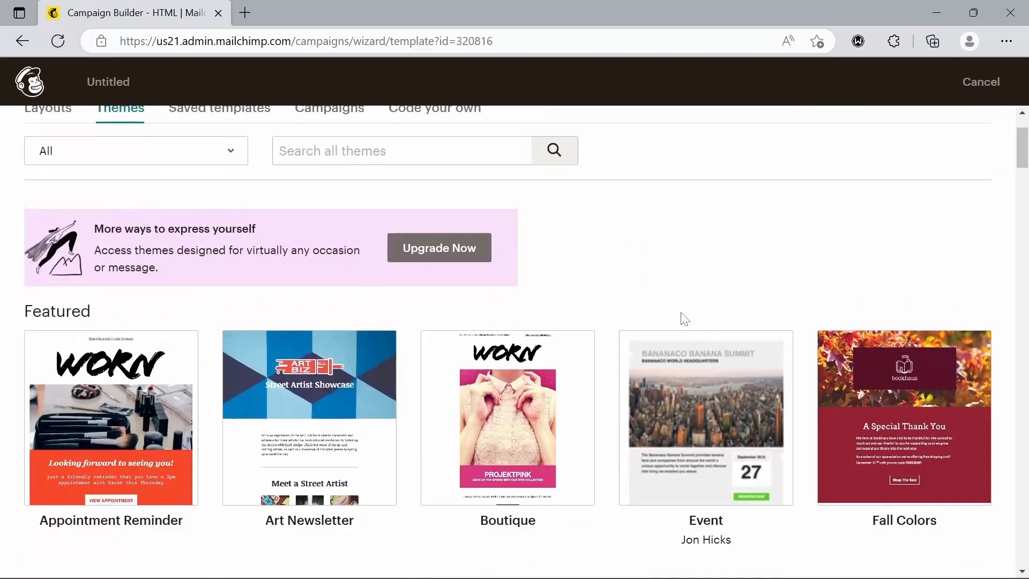
pyautogui.click(867, 381)
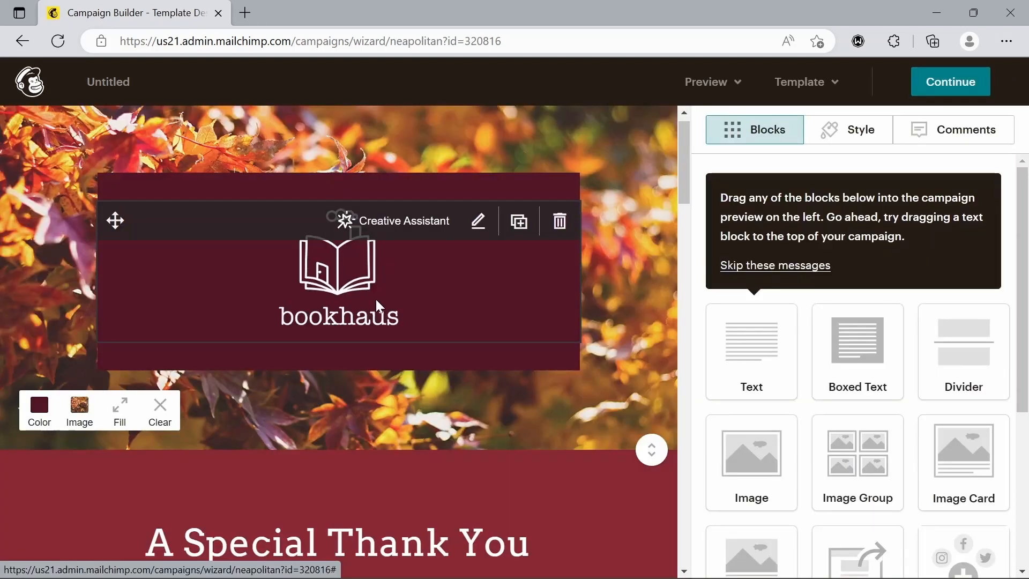
# Replace the bookhaus logo image with the Good Morning sun GIF from Giphy and reduce its display size to about 30%
pyautogui.click(375, 297)
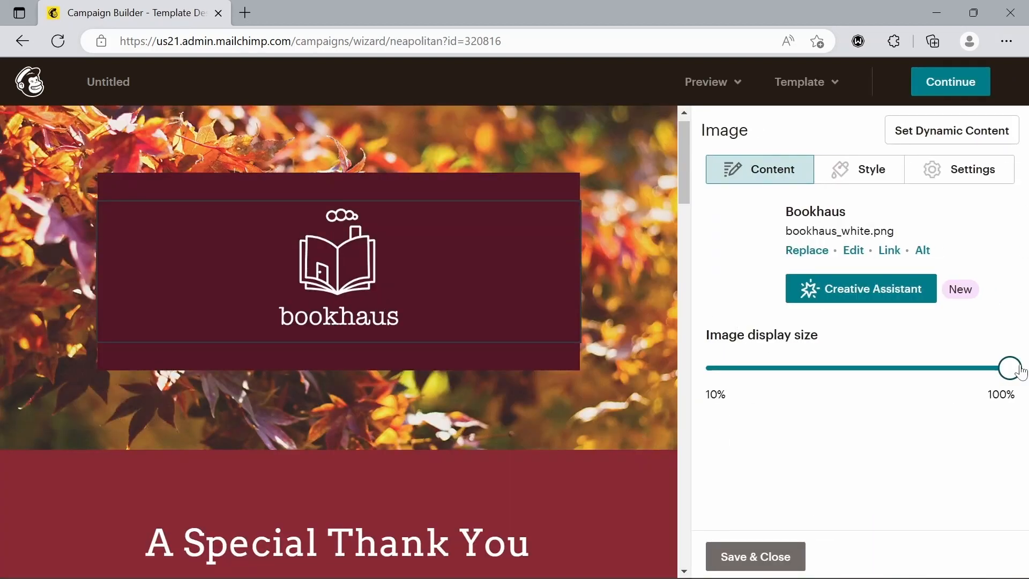
pyautogui.moveTo(1010, 368)
pyautogui.mouseDown()
pyautogui.moveTo(798, 394)
pyautogui.moveTo(1027, 360)
pyautogui.mouseUp()
pyautogui.click(805, 250)
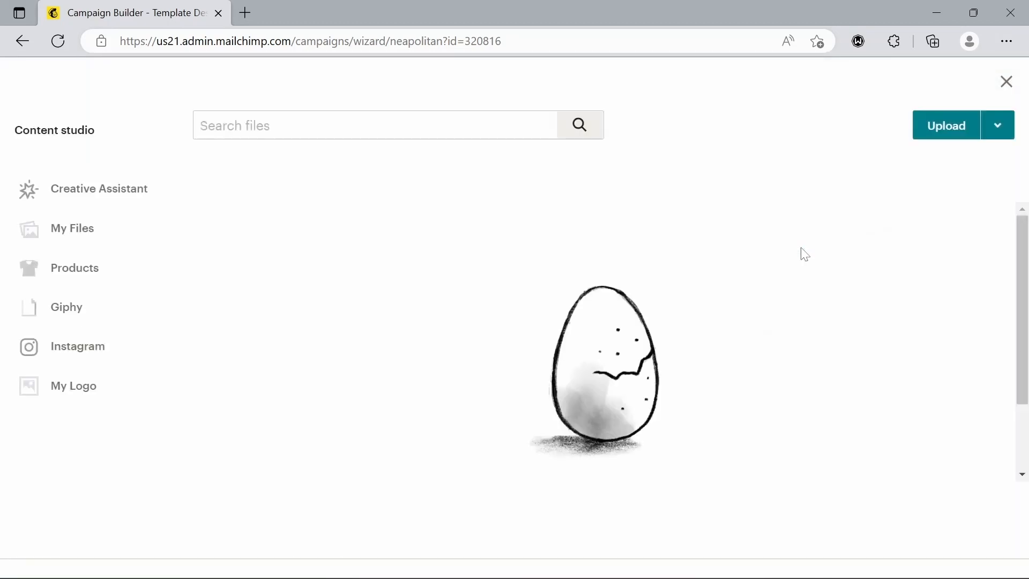
pyautogui.click(75, 315)
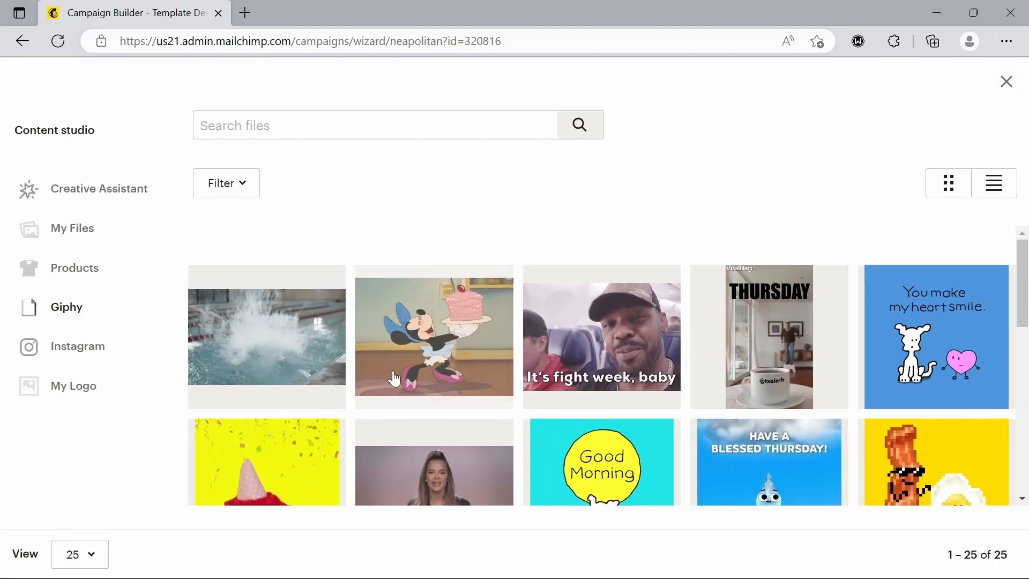
pyautogui.scroll(-4, 395, 379)
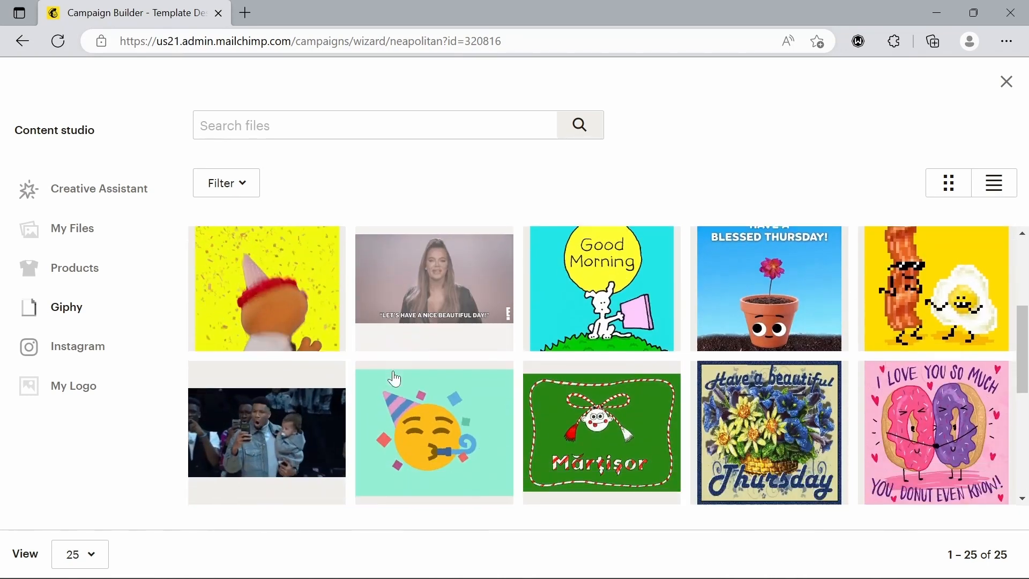
pyautogui.scroll(-3, 395, 379)
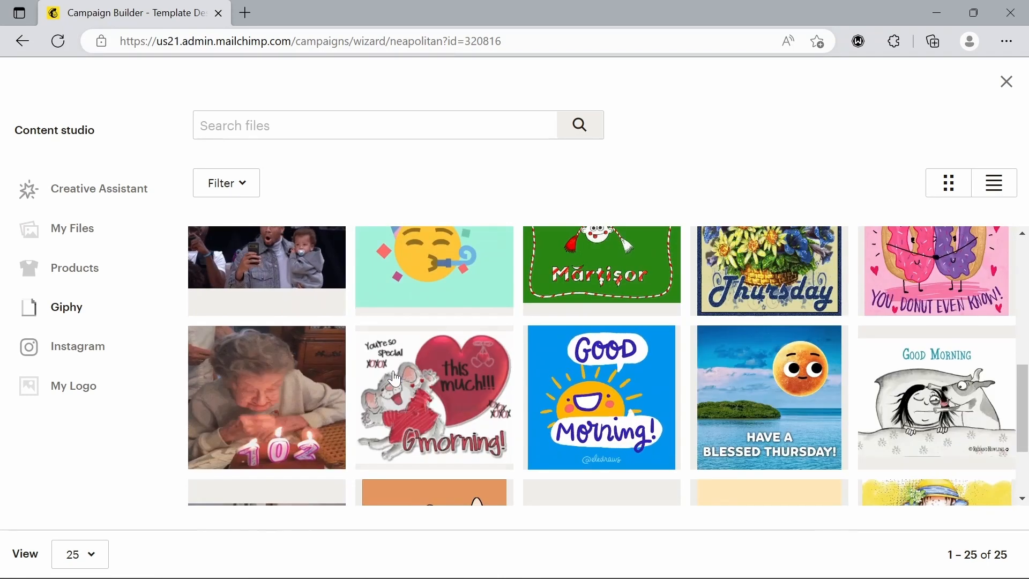
pyautogui.click(615, 357)
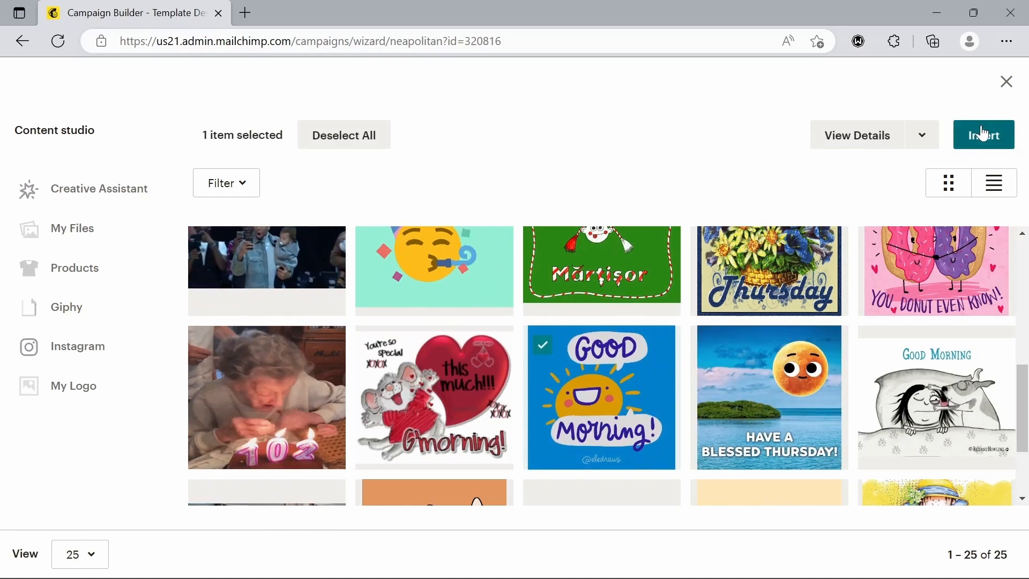
pyautogui.click(981, 134)
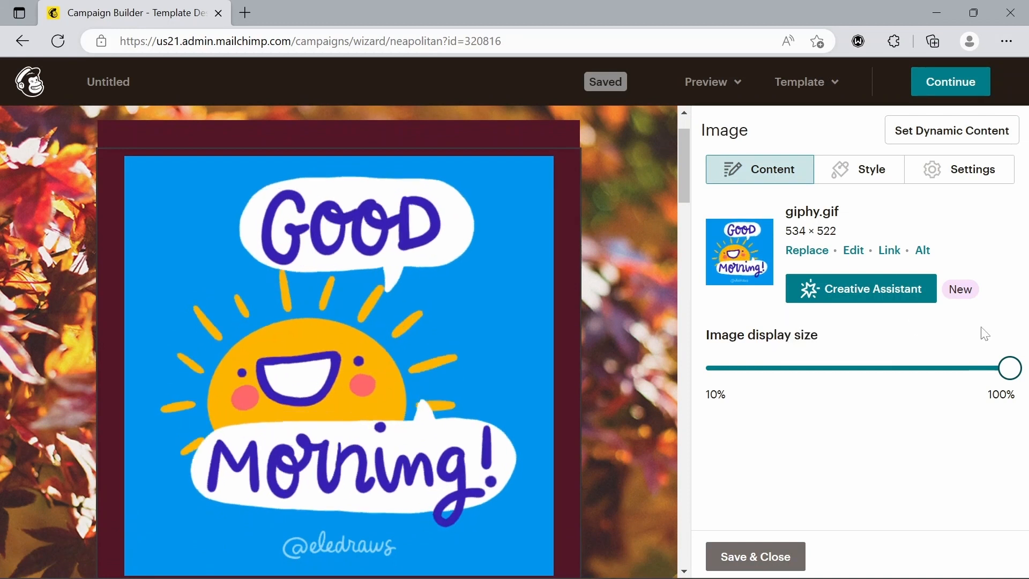
pyautogui.moveTo(1013, 371); pyautogui.dragTo(772, 370)
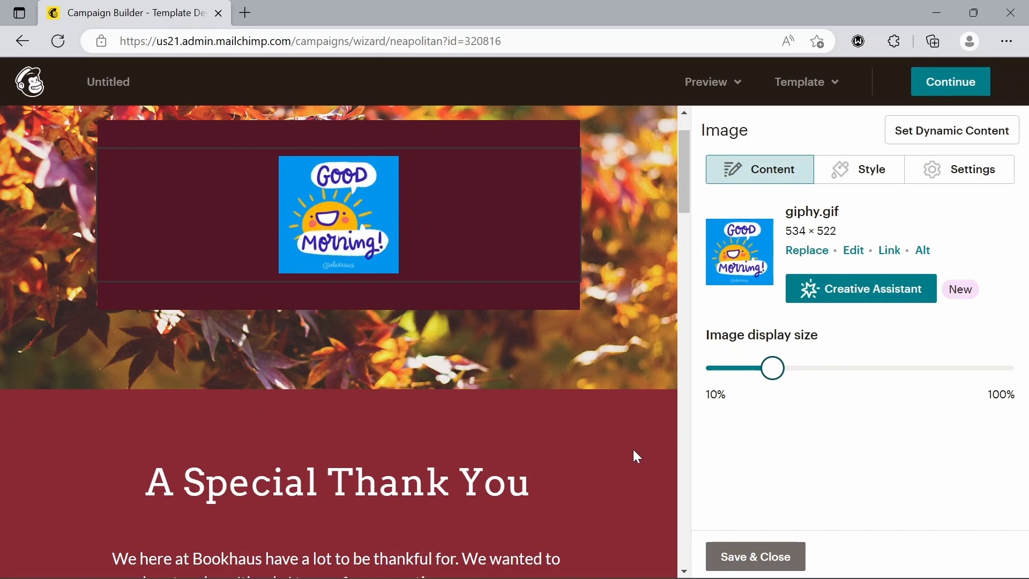
# Open the first paragraph under the A Special Thank You heading for editing, and delete and retype its closing word "year."
pyautogui.scroll(-3, 633, 449)
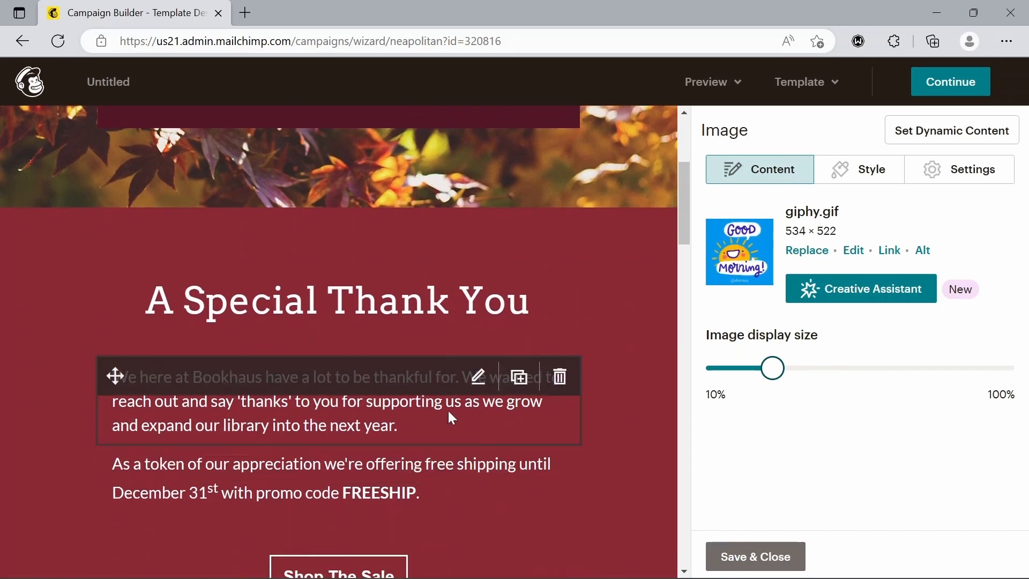
pyautogui.click(449, 417)
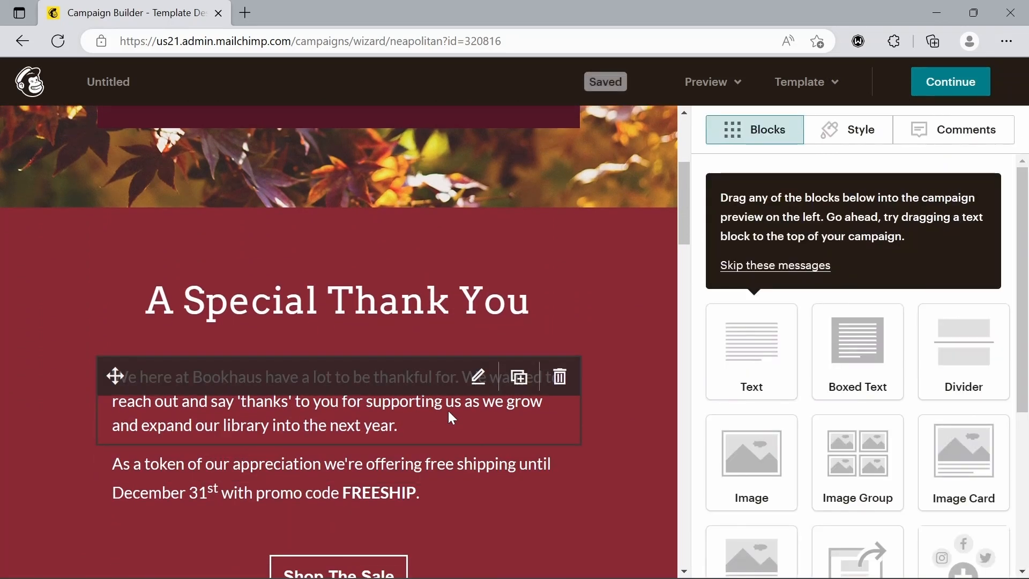
pyautogui.click(448, 410)
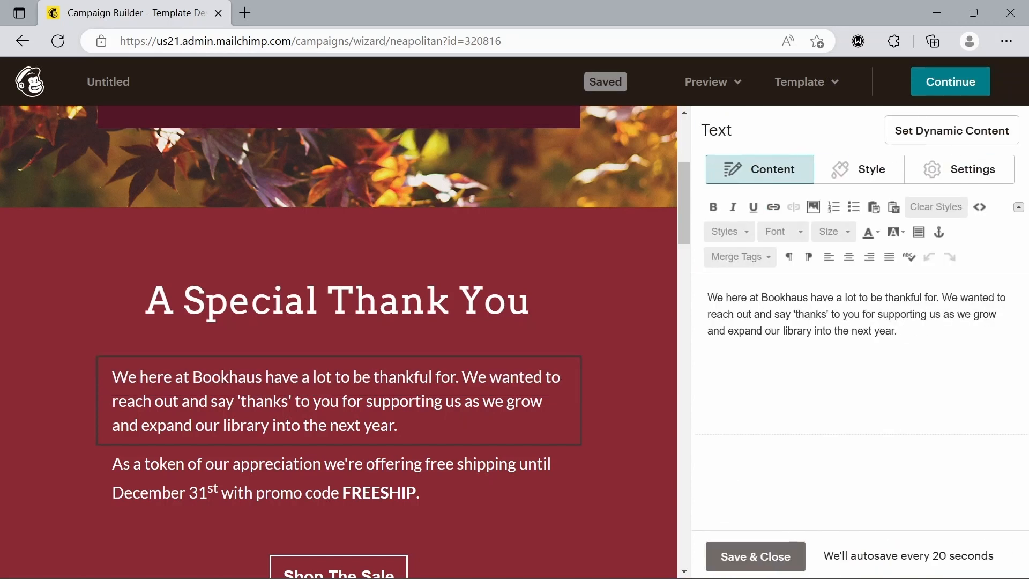
pyautogui.press('BackSpace')
pyautogui.press('BackSpace')
pyautogui.press('BackSpace')
pyautogui.press('BackSpace')
pyautogui.press('BackSpace')
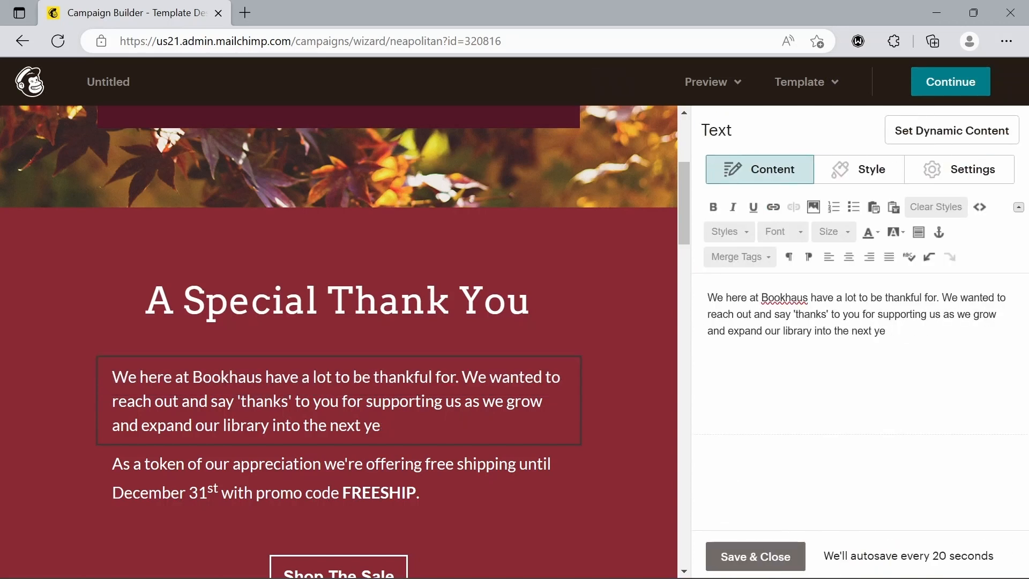
pyautogui.write('ye')
# Check the remaining sections of the email design and continue to the campaign's setup page
pyautogui.scroll(-15, 413, 526)
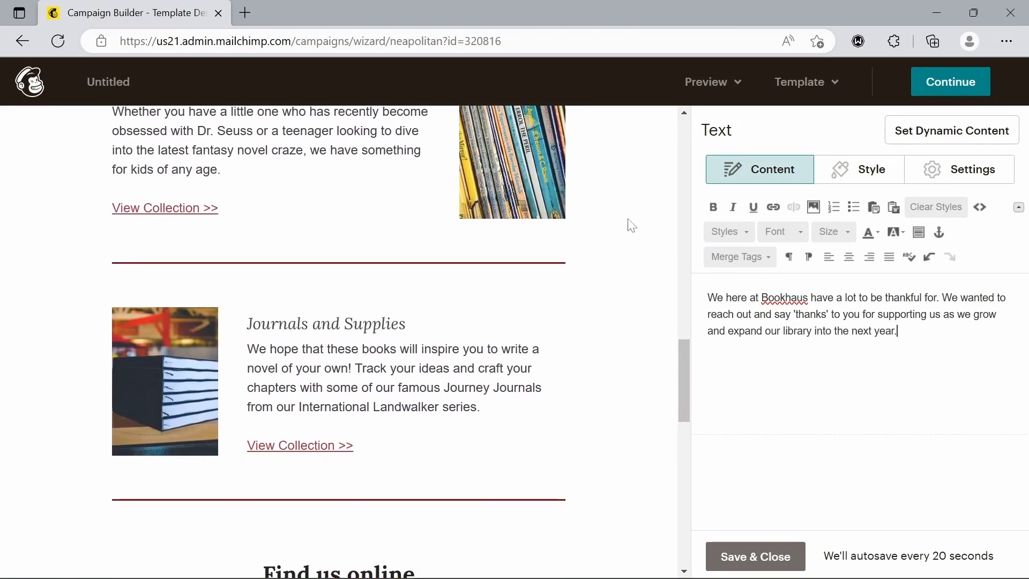
pyautogui.scroll(15, 627, 216)
pyautogui.scroll(4, 628, 218)
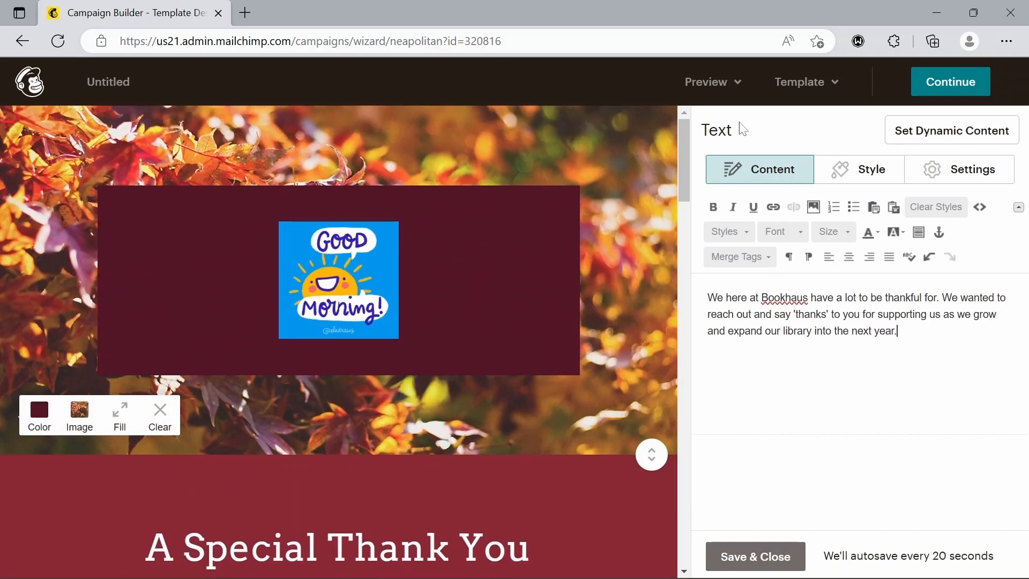
pyautogui.click(965, 83)
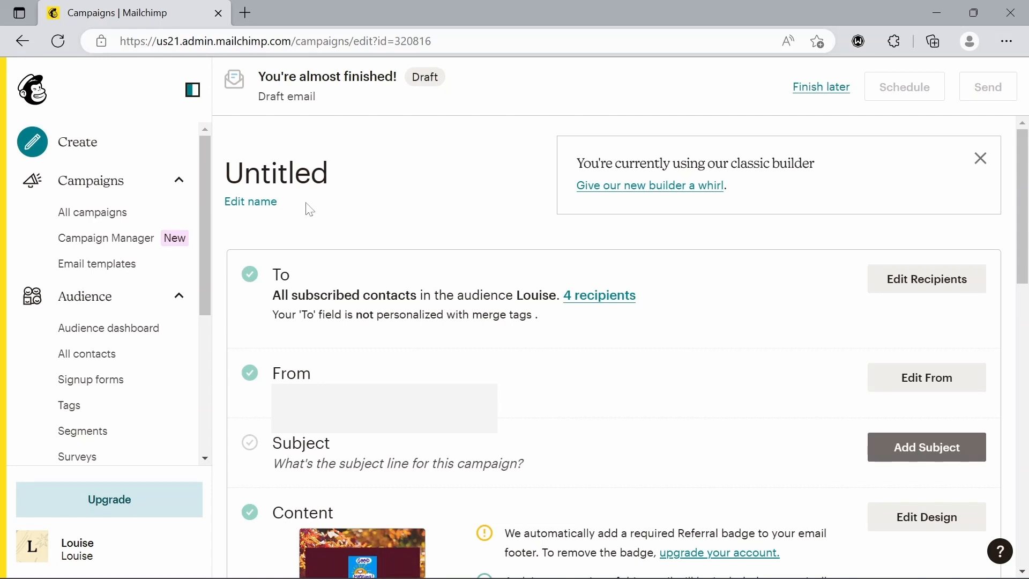
# Rename the untitled campaign as "Tutorial...." and save the name
pyautogui.click(256, 207)
pyautogui.click(268, 170)
pyautogui.press('BackSpace')
pyautogui.press('BackSpace')
pyautogui.press('BackSpace')
pyautogui.press('BackSpace')
pyautogui.press('BackSpace')
pyautogui.press('BackSpace')
pyautogui.press('BackSpace')
pyautogui.press('BackSpace')
pyautogui.write('Tutorial....')
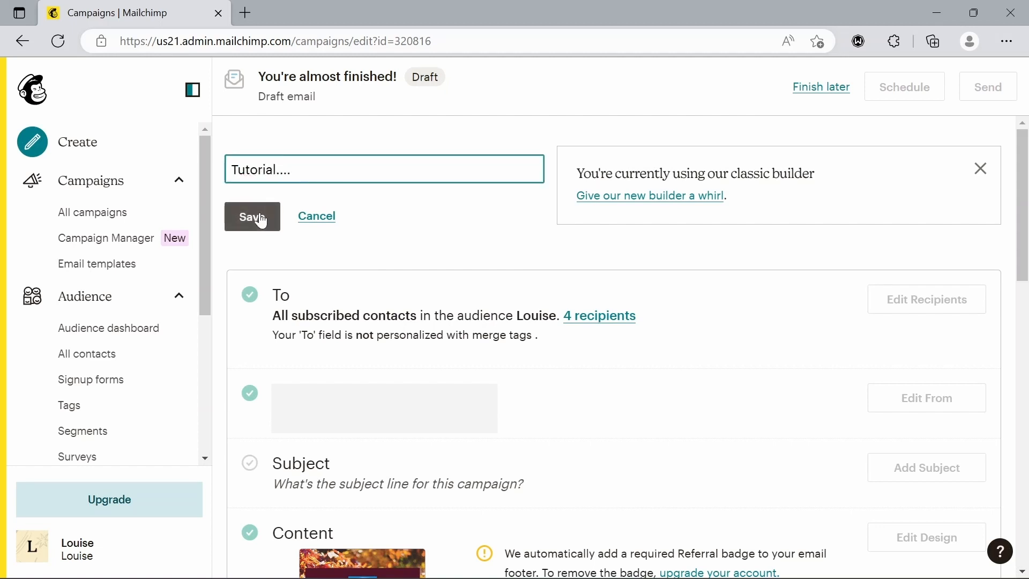
pyautogui.click(262, 219)
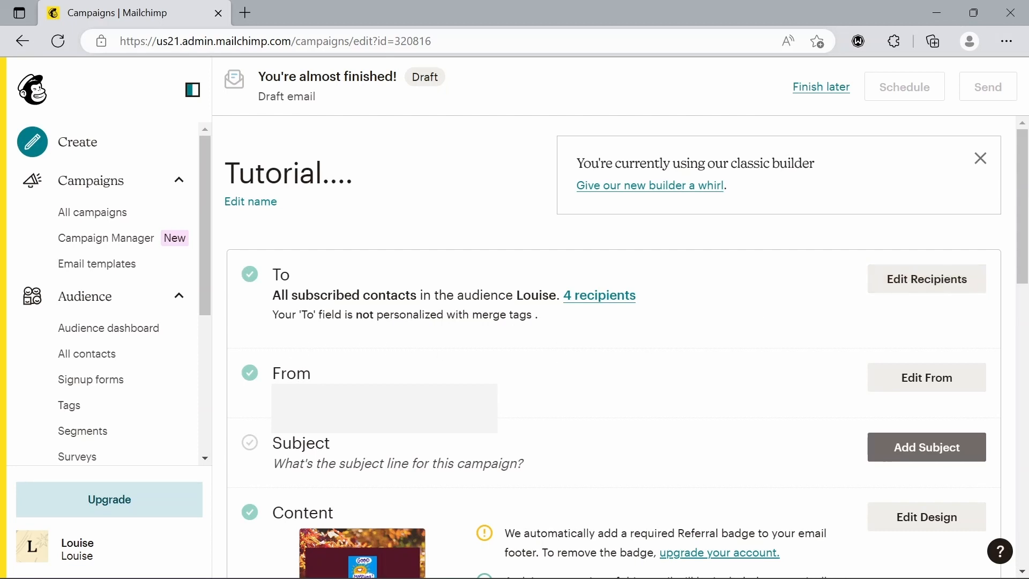
# Add the subject line "Tutorial...." to the campaign and save it, leaving the preview text empty
pyautogui.scroll(-5, 485, 292)
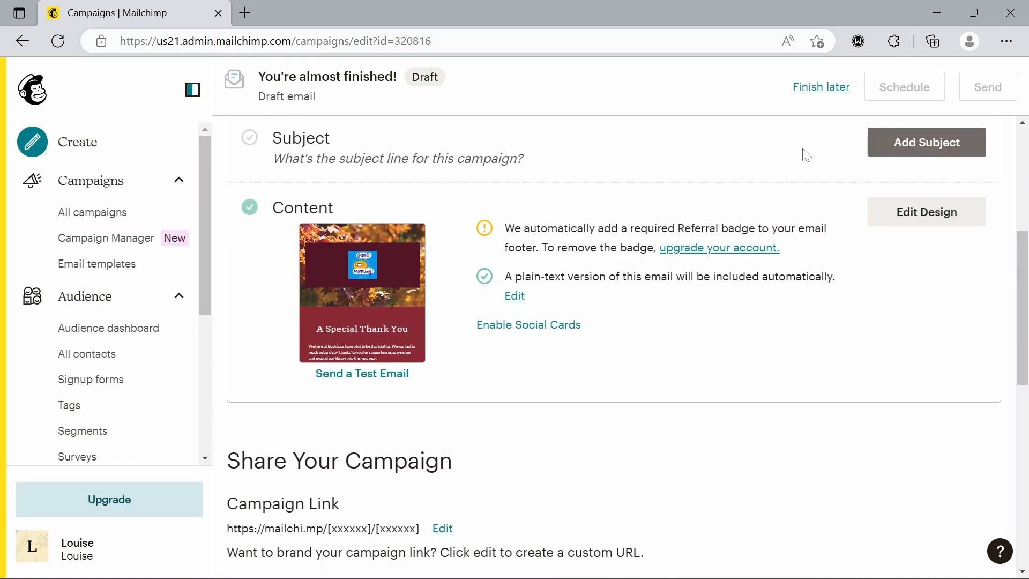
pyautogui.click(904, 142)
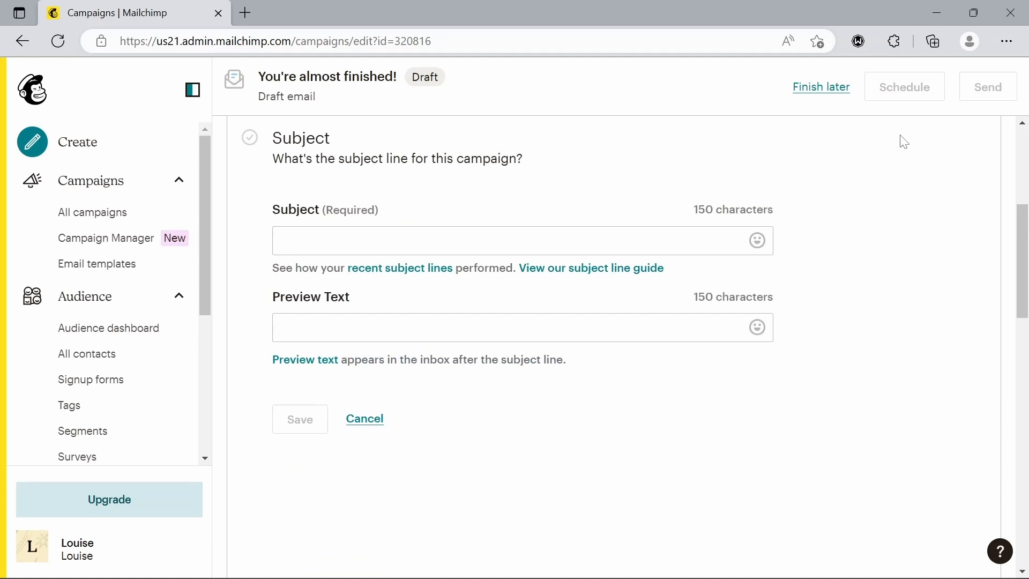
pyautogui.click(370, 214)
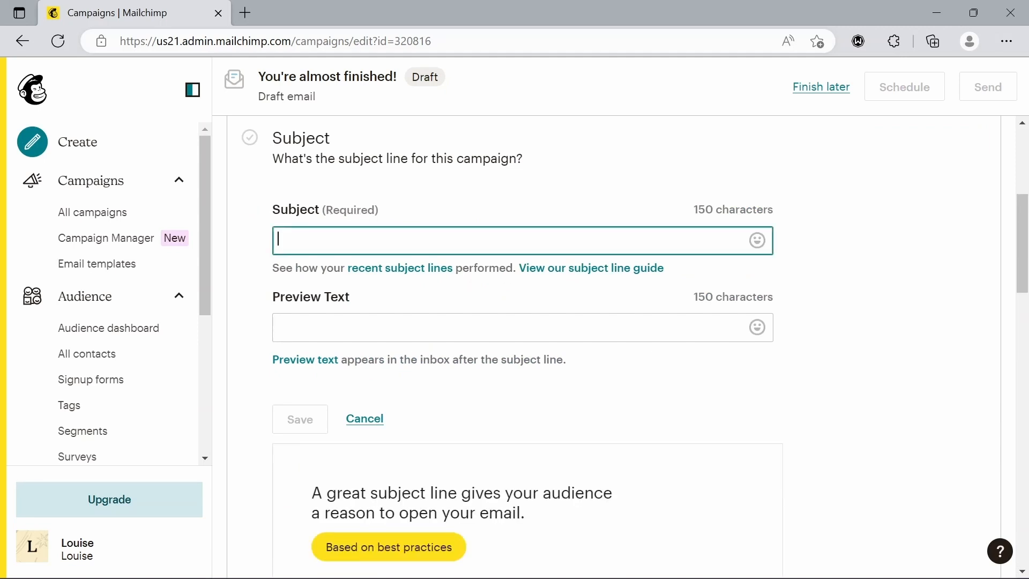
pyautogui.write('Tutorial....')
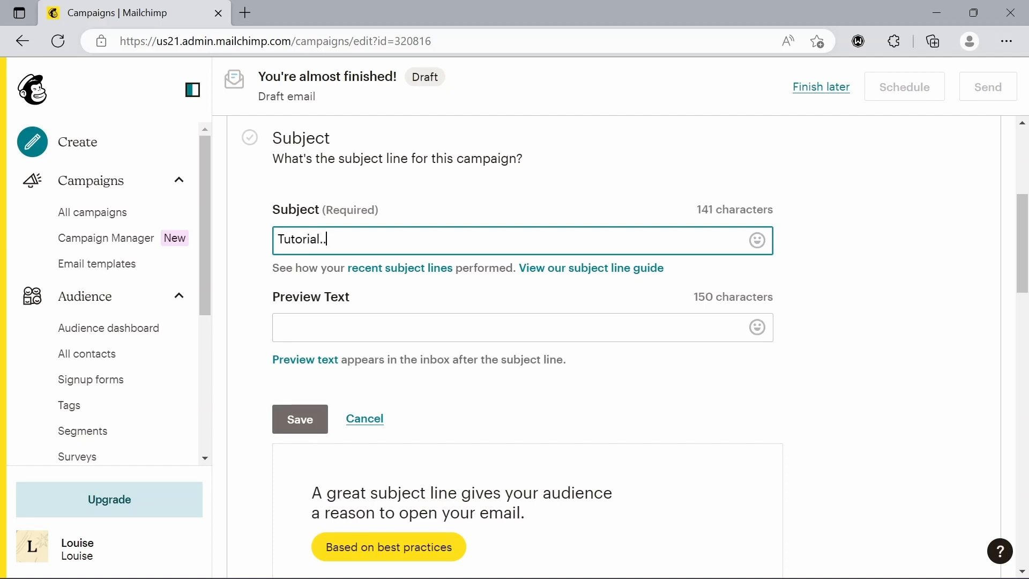
pyautogui.click(299, 421)
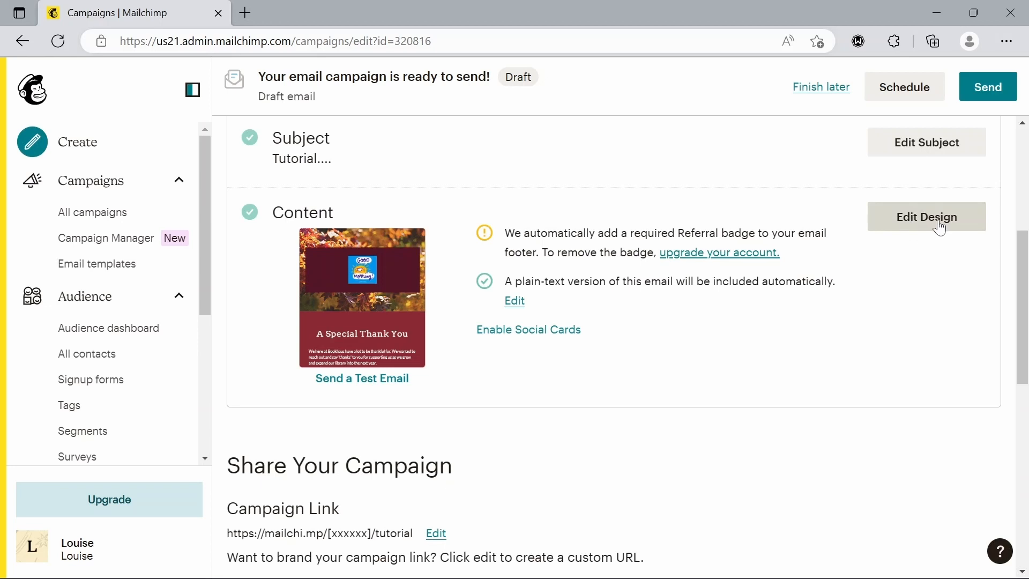
# Review the campaign's social post options and tracking settings, and send the campaign immediately to the audience's subscribers
pyautogui.scroll(-4, 915, 365)
pyautogui.scroll(-4, 914, 366)
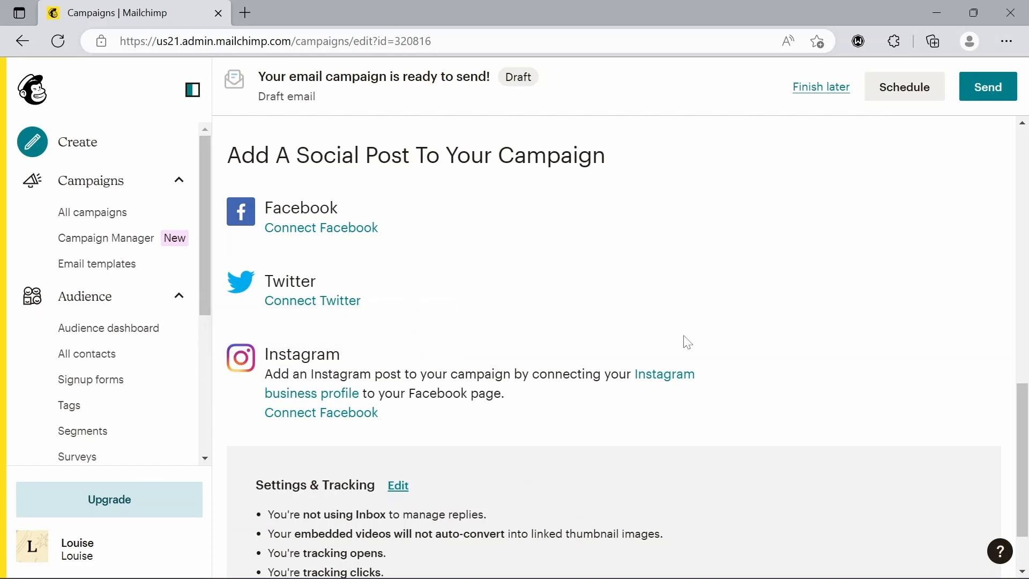
pyautogui.scroll(-2, 688, 342)
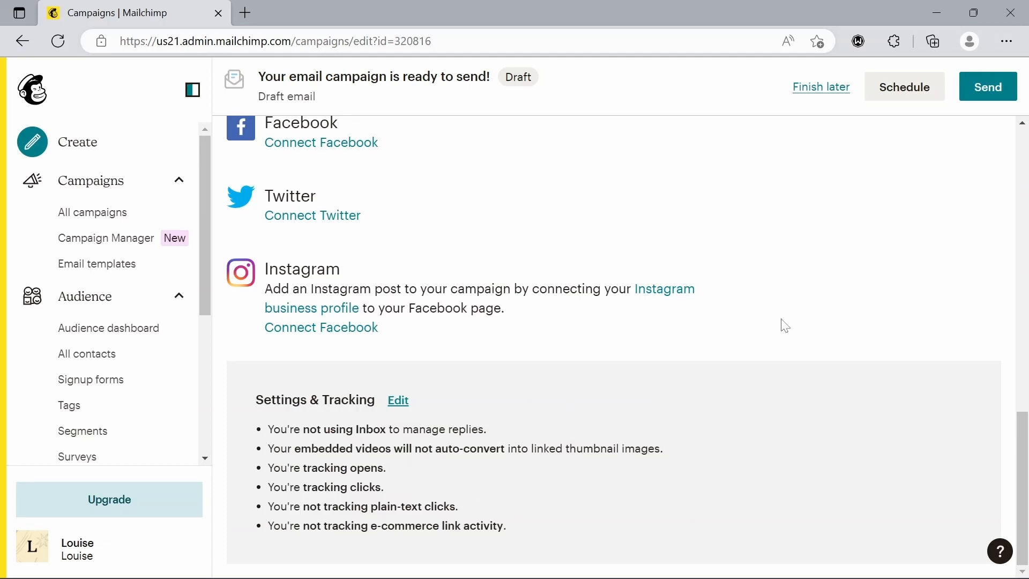
pyautogui.click(990, 89)
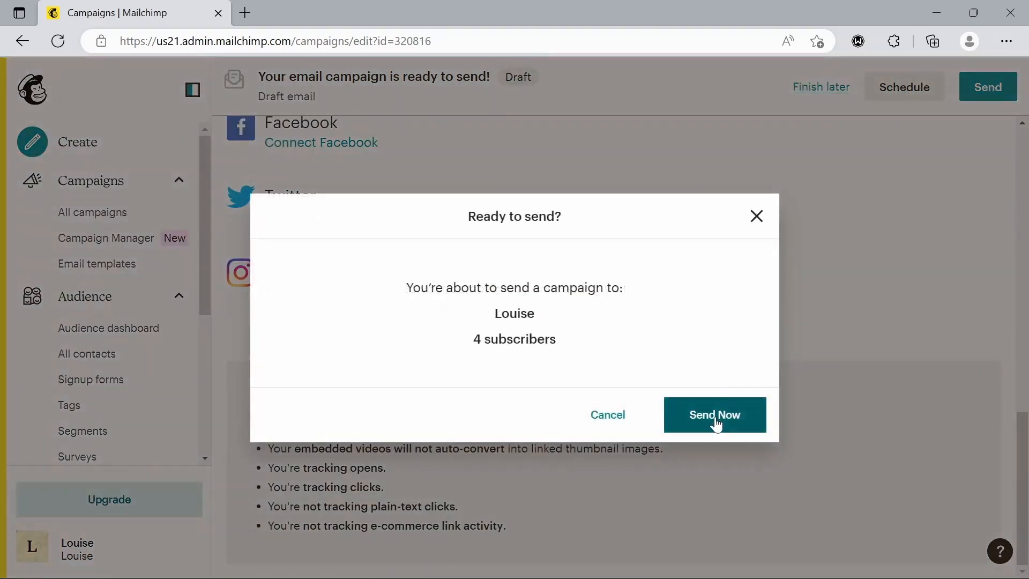
pyautogui.click(716, 426)
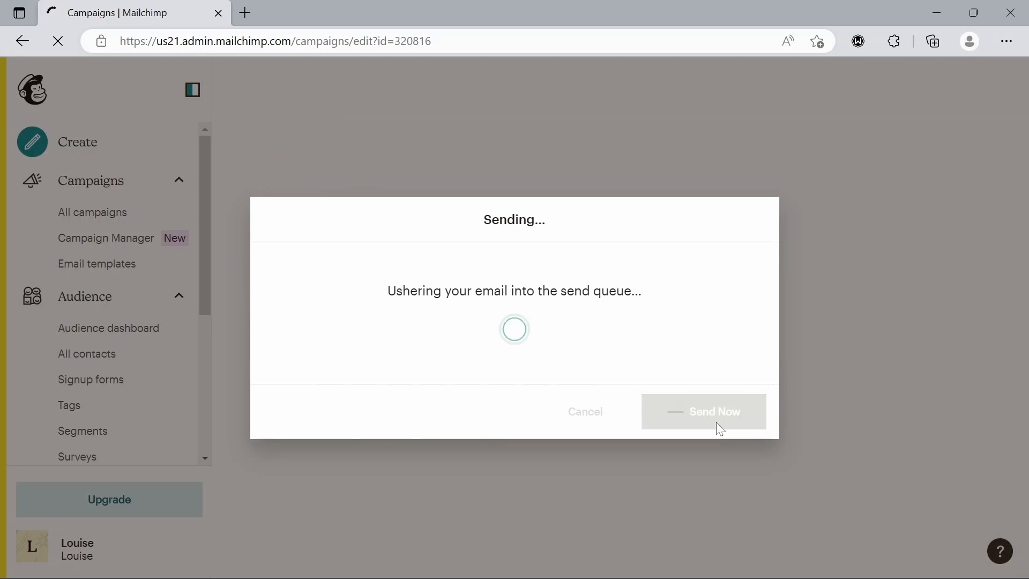